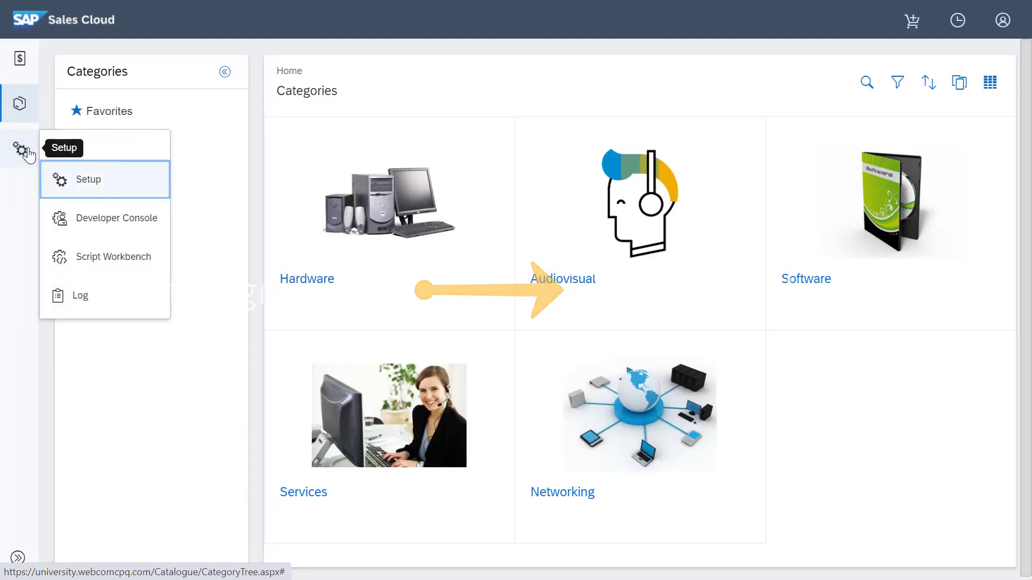
In Setup, go to Quotes > Cart Level Aggregates and open the Audio Visual Container attribute.
left_click(96, 180)
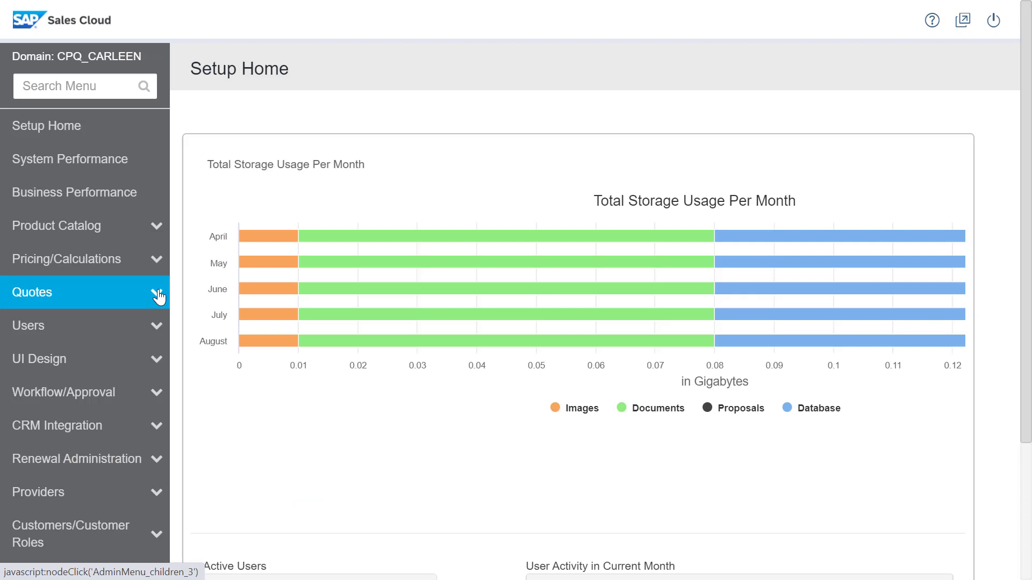
left_click(159, 294)
scroll(156, 302, "down", 8)
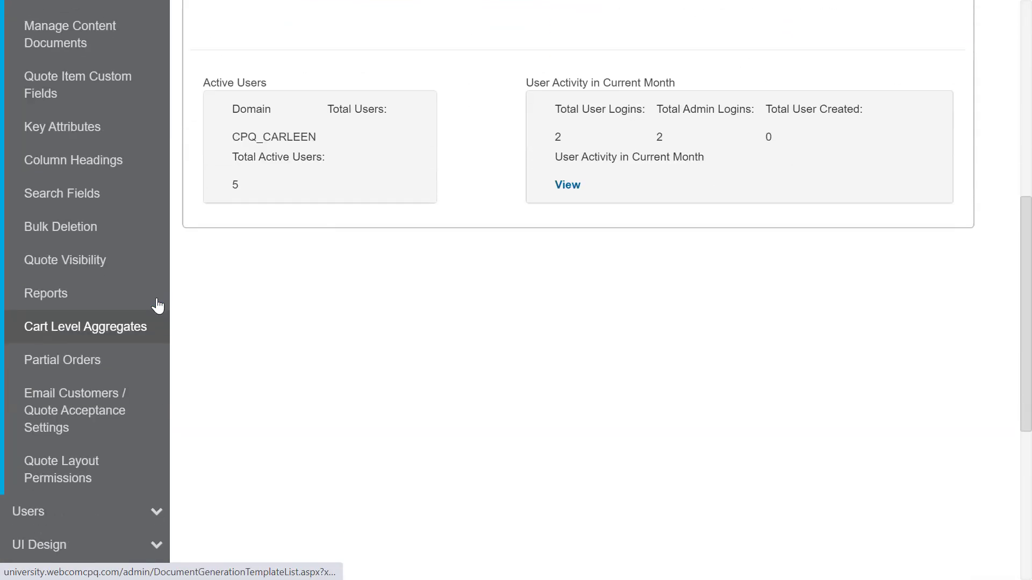
left_click(136, 337)
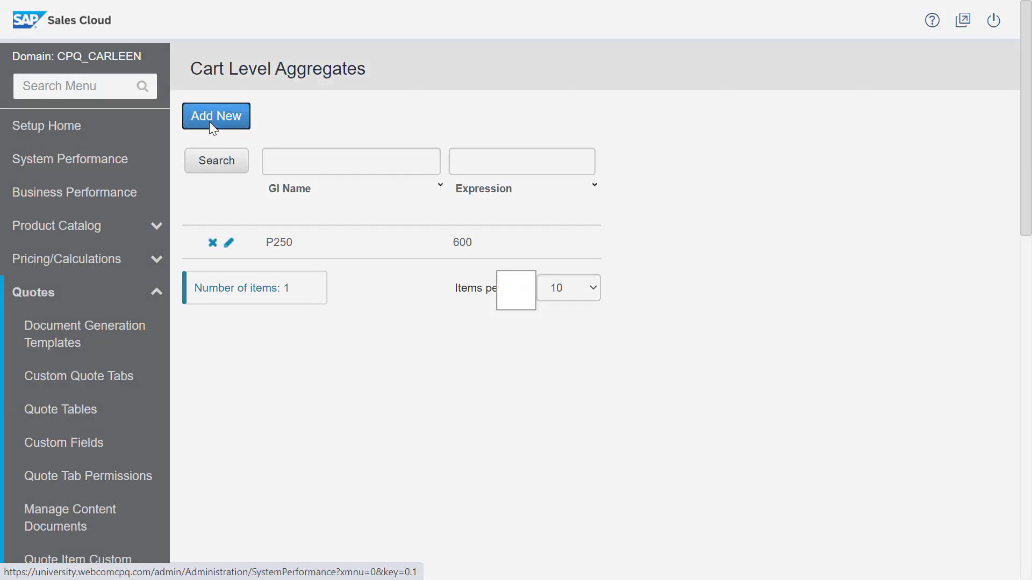
left_click(208, 122)
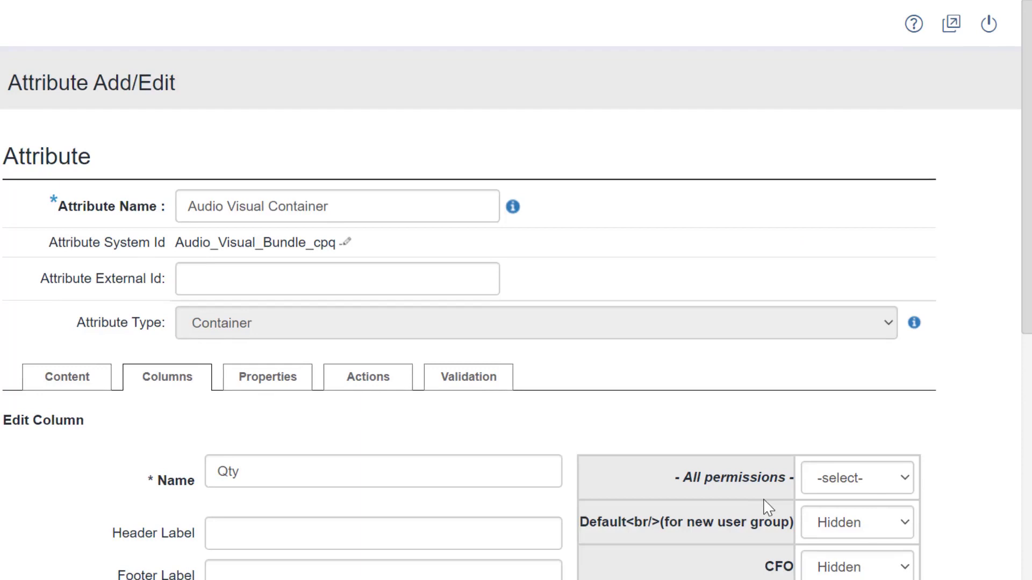
Scroll the product page down to the Description field holding the setGI glines formula.
scroll(771, 431, "down", 9)
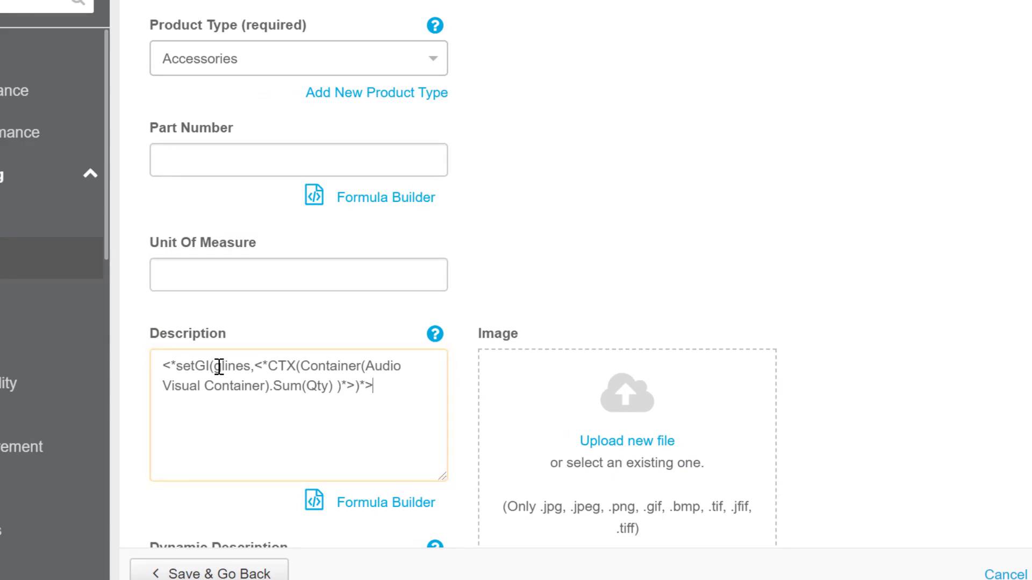
Review the formula's glines key and summed-Qty value, then save the product.
double_click(219, 368)
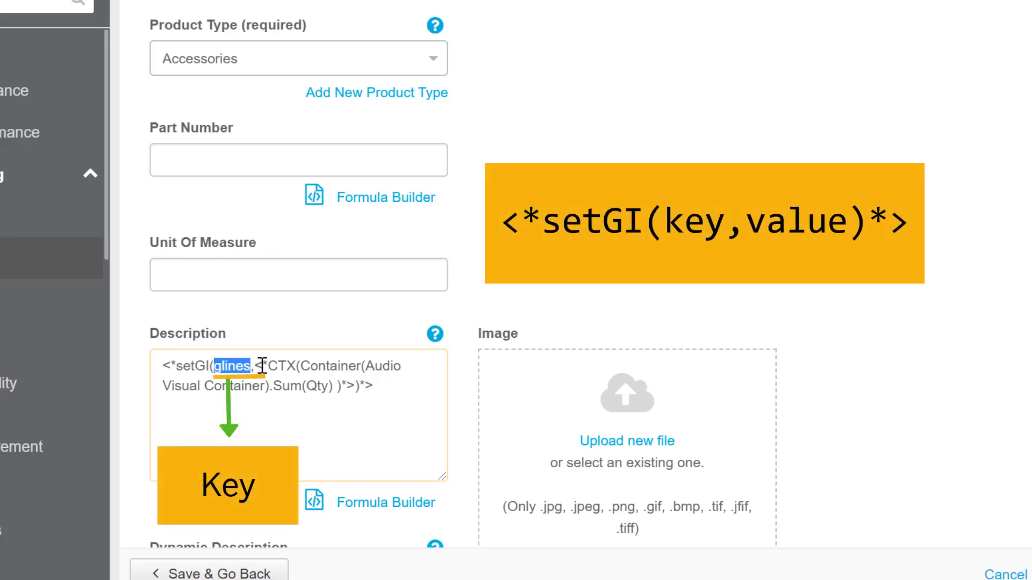
left_click_drag(256, 362, 370, 412)
left_click(370, 413)
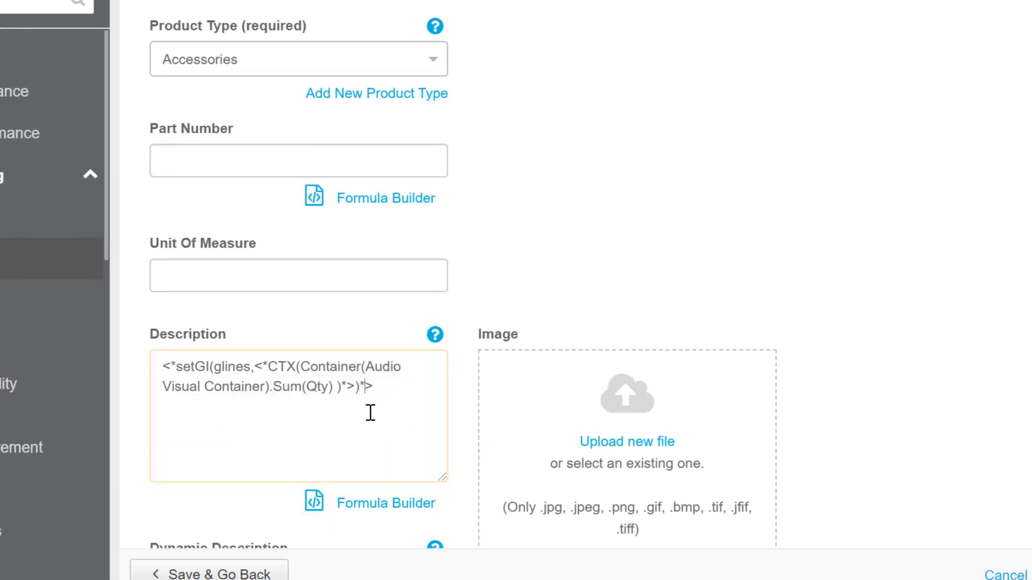
key("ctrl+s")
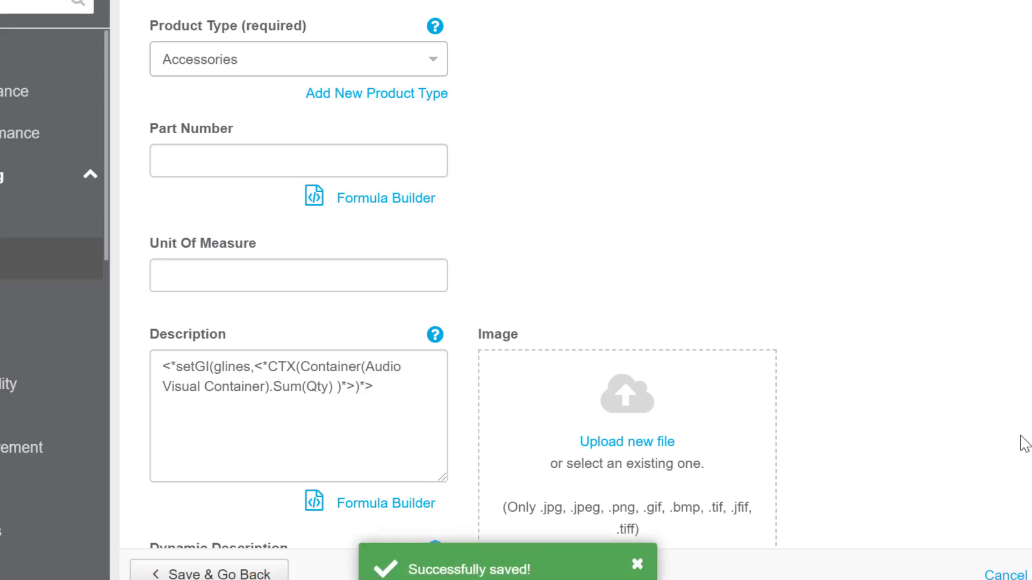
Create a new quote custom field named 'Number of child products' on the Quotation tab.
left_click(99, 458)
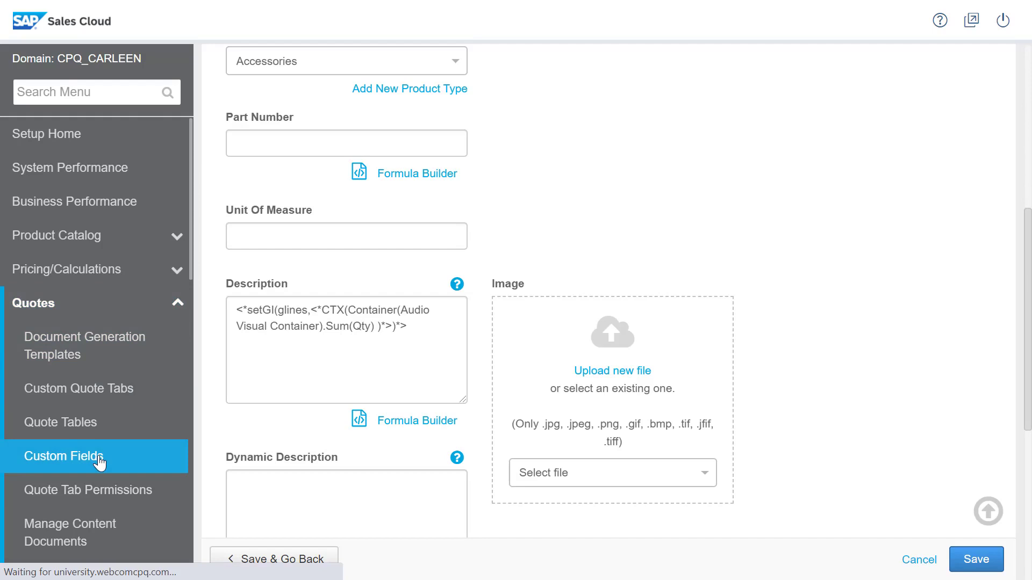
left_click(587, 171)
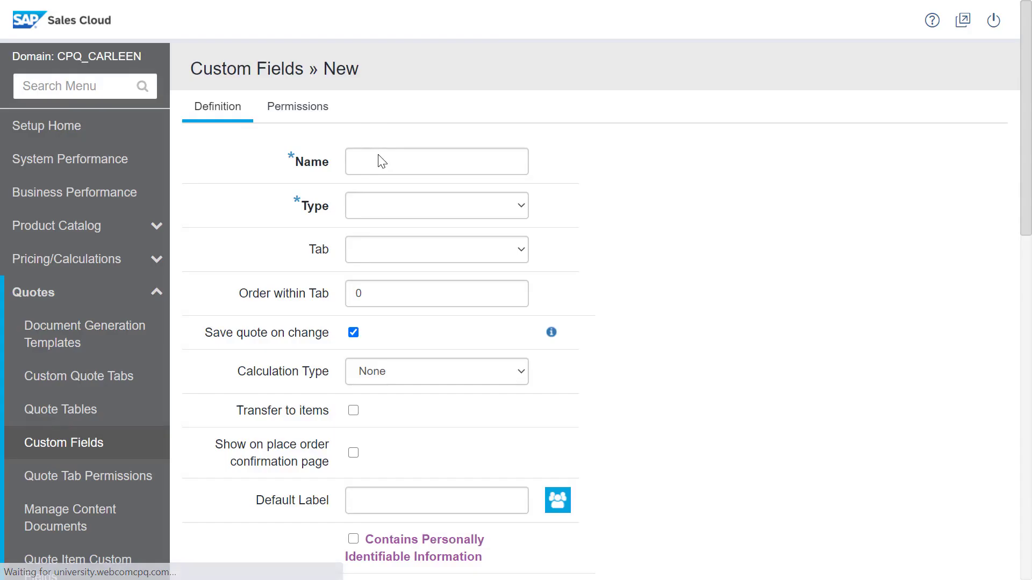
left_click(380, 159)
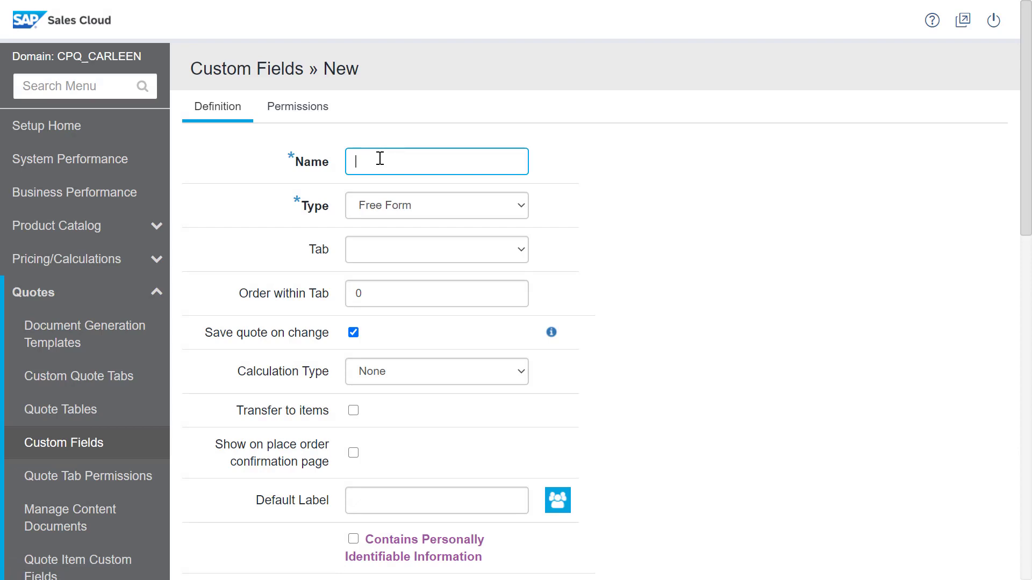
type("Number of child products")
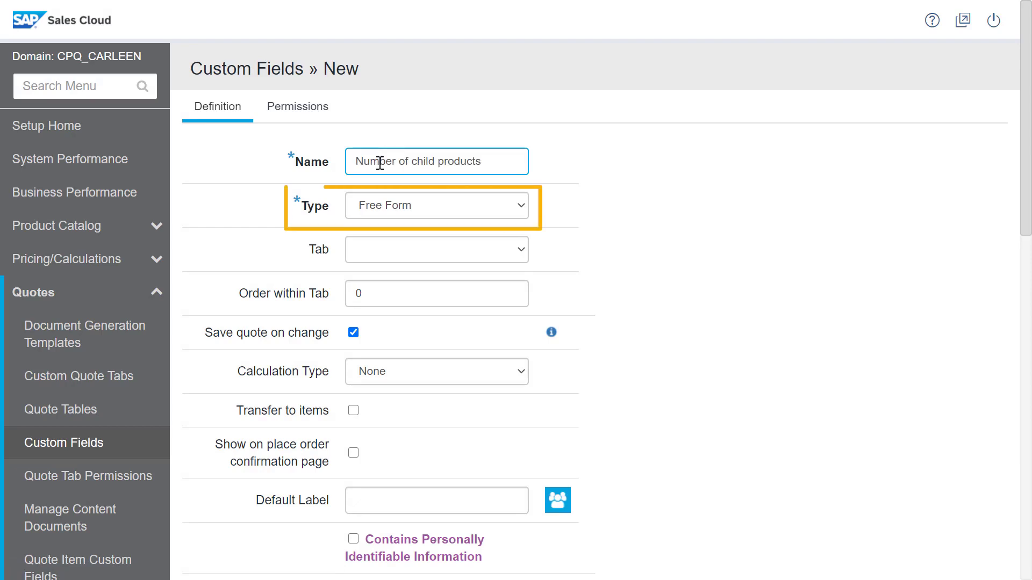
left_click(430, 250)
left_click(410, 435)
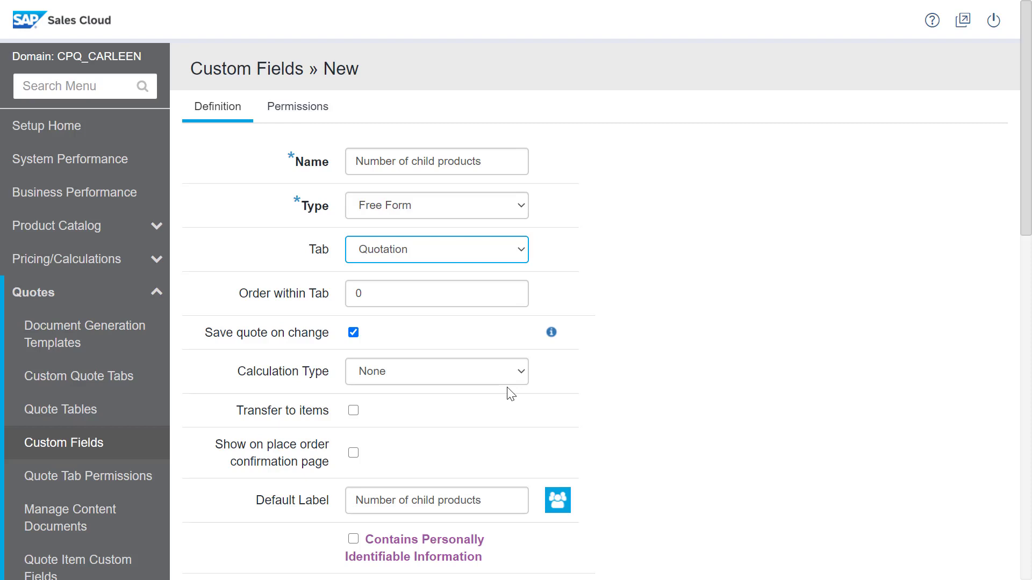
Set it to recalculate every time the quote is modified, using formula <*GI(glines)*>.
left_click(521, 372)
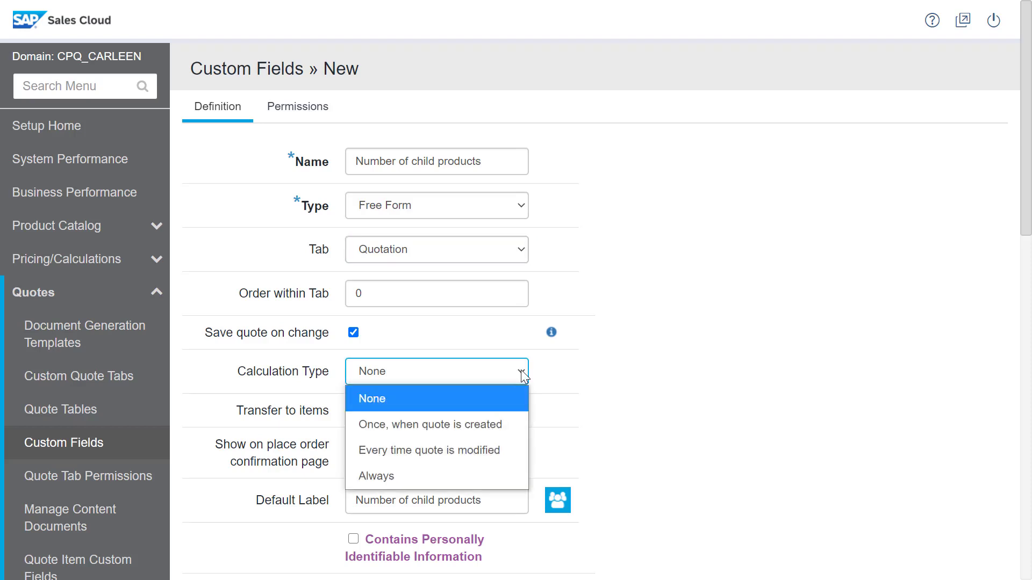
left_click(484, 450)
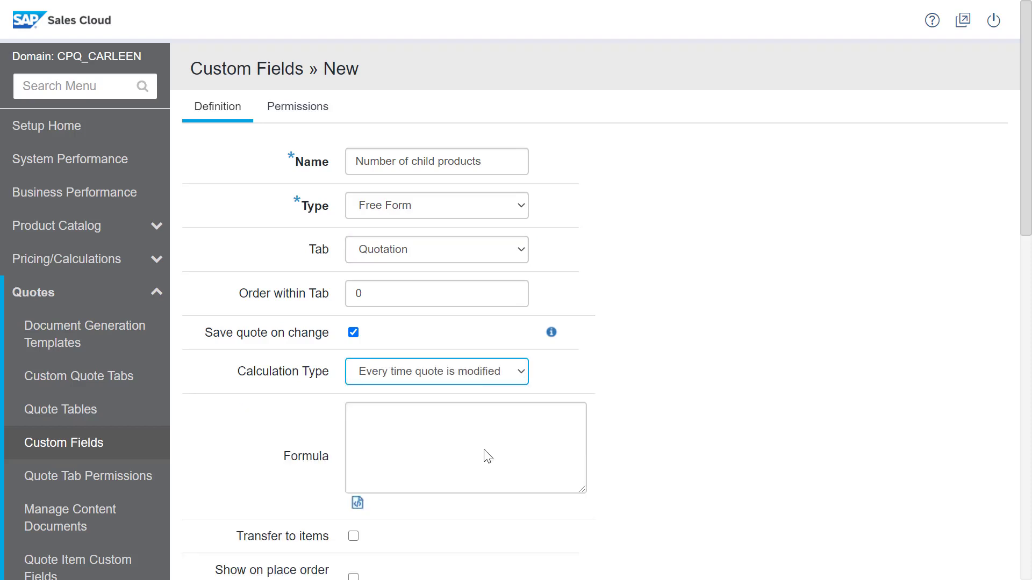
left_click(486, 451)
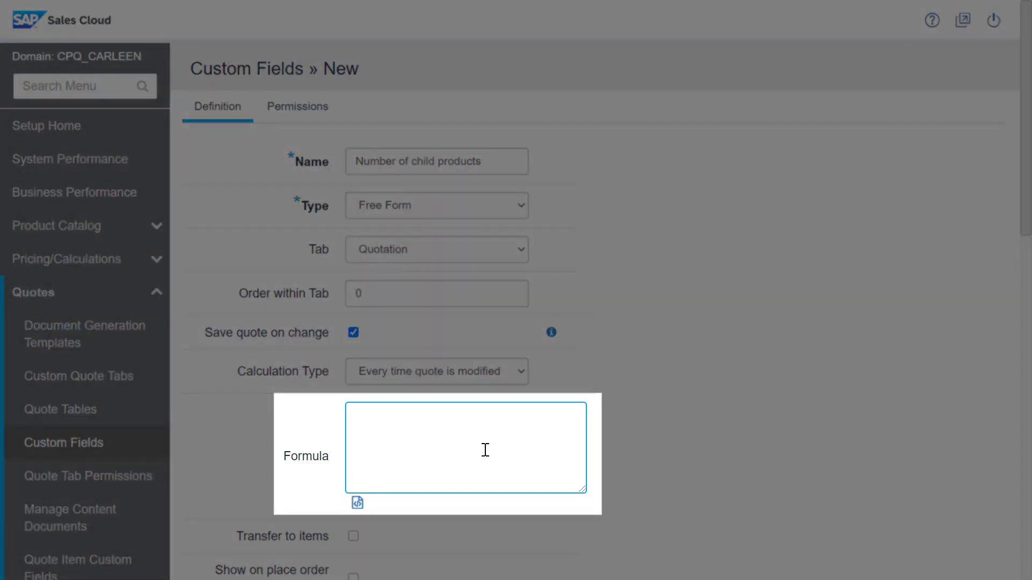
type("<*GI(glines)*>")
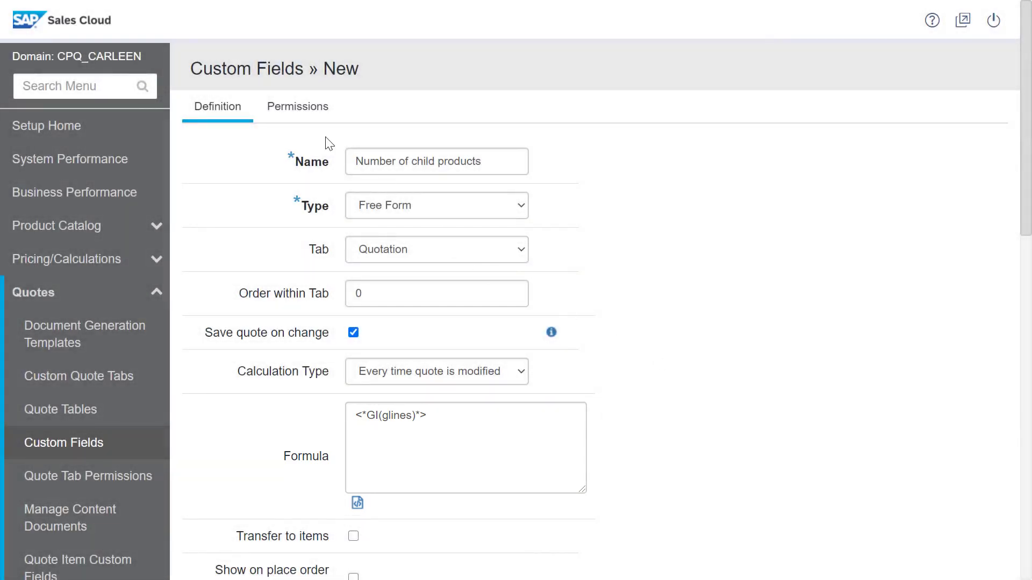
Set all of the field's permissions to Read-Only and save it.
left_click(316, 121)
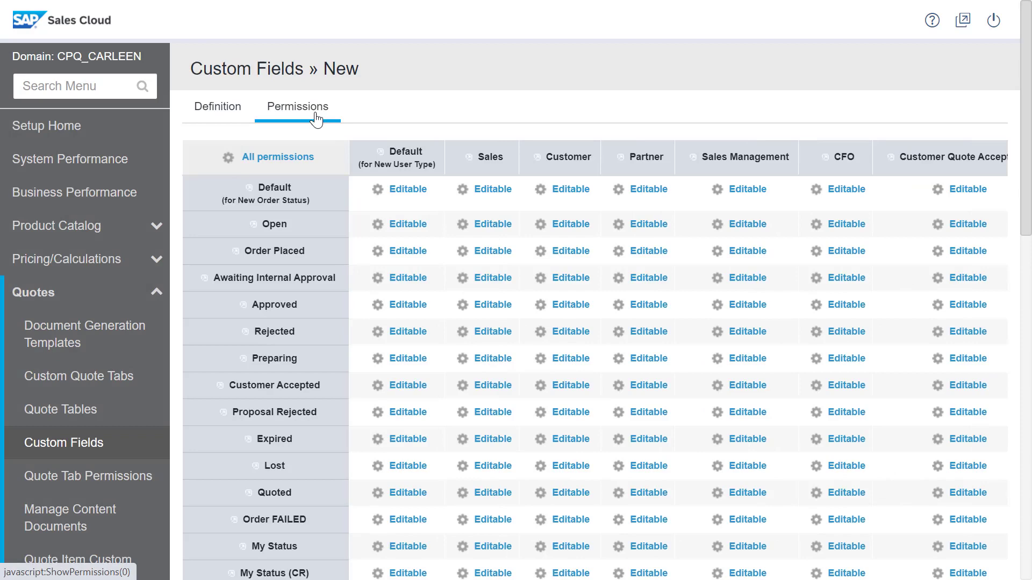
left_click(305, 161)
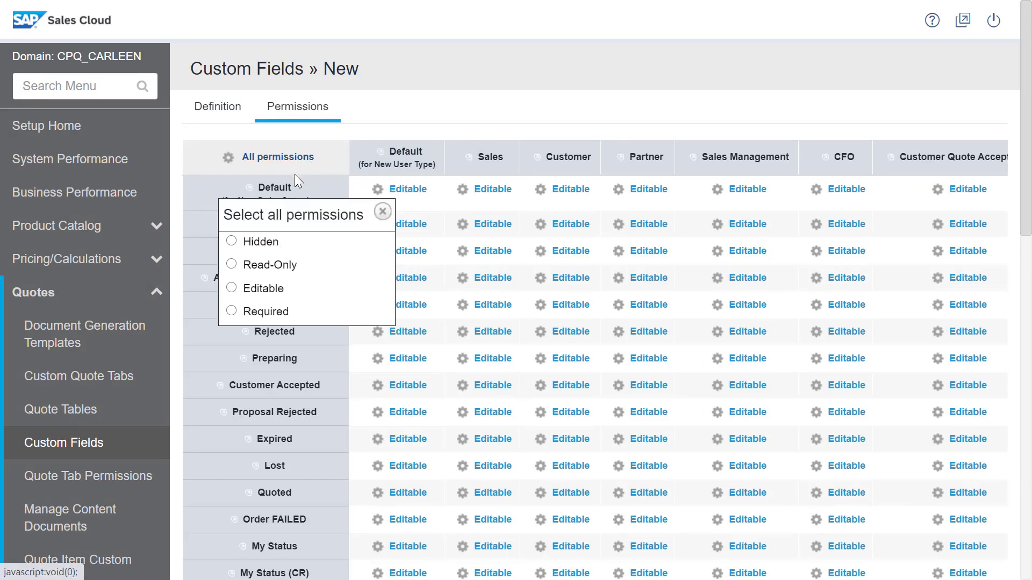
left_click(231, 264)
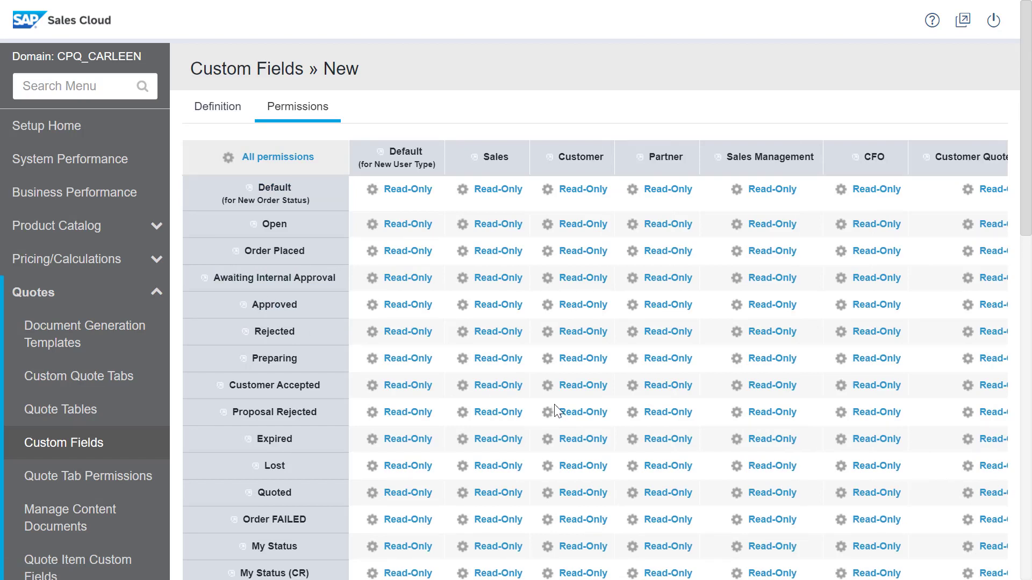
scroll(556, 411, "down", 5)
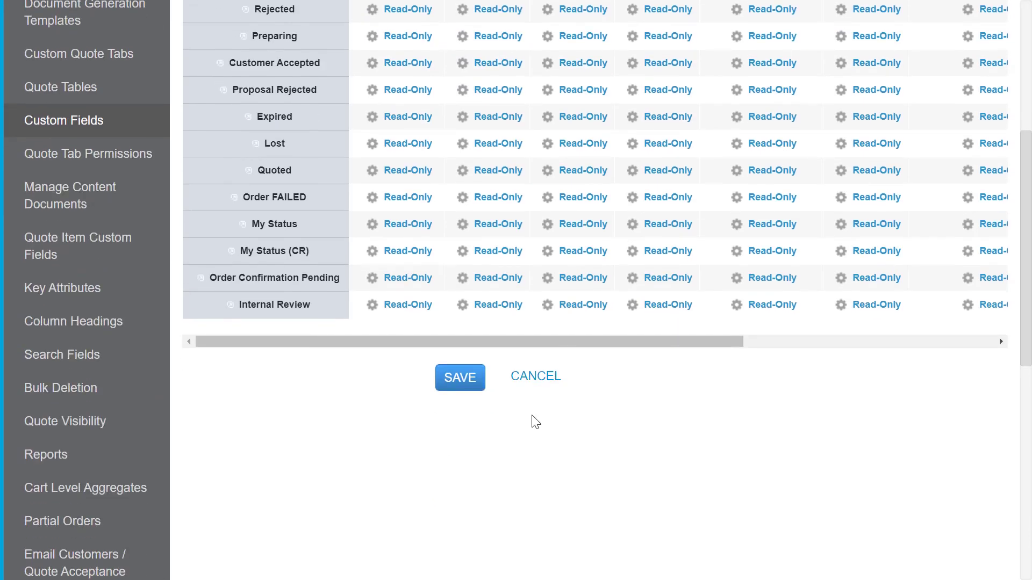
left_click(466, 383)
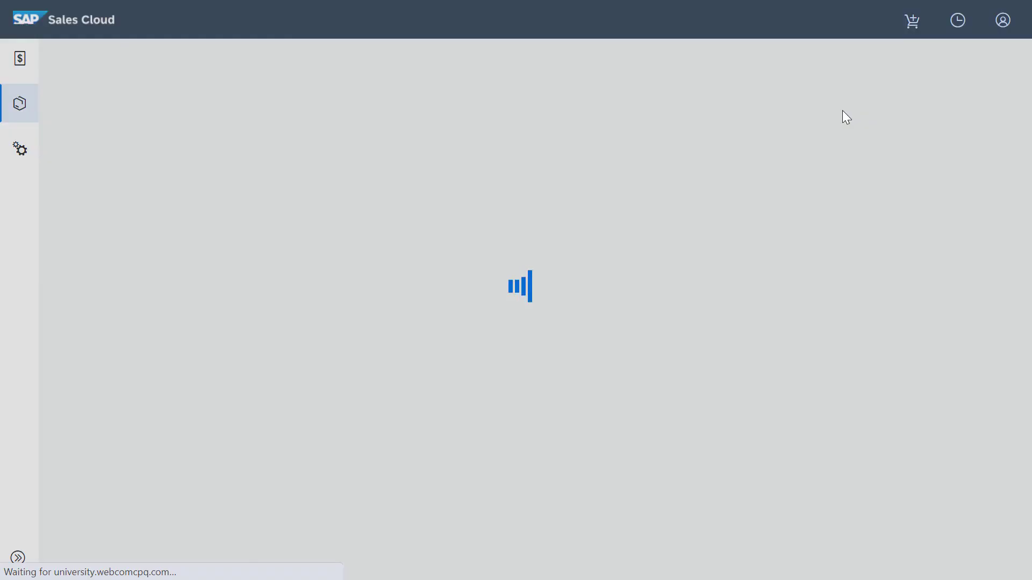
Add the Audio Visual Bundle System from Audiovisual to the quote and check Number of child products shows 7.
left_click(638, 192)
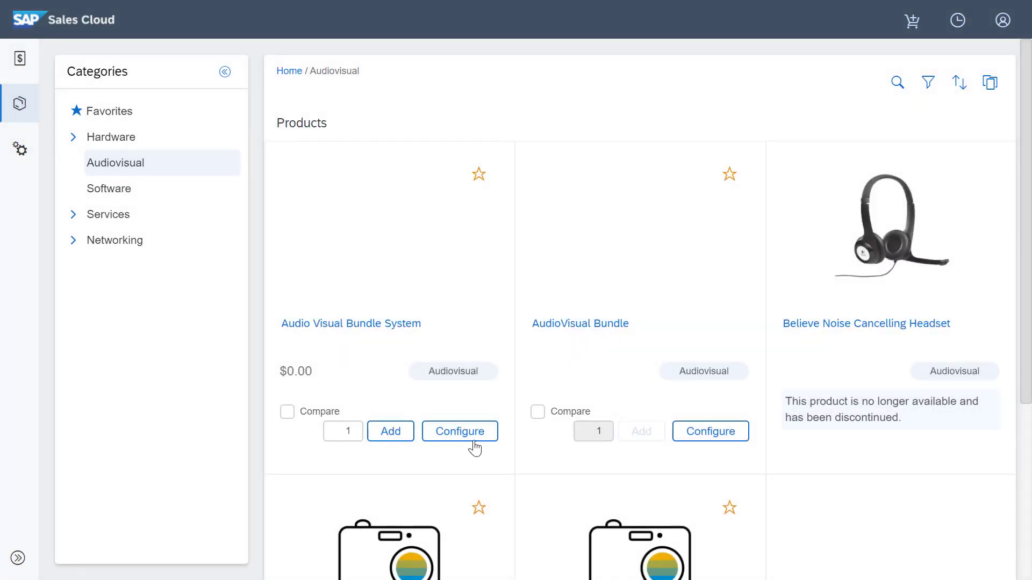
left_click(474, 441)
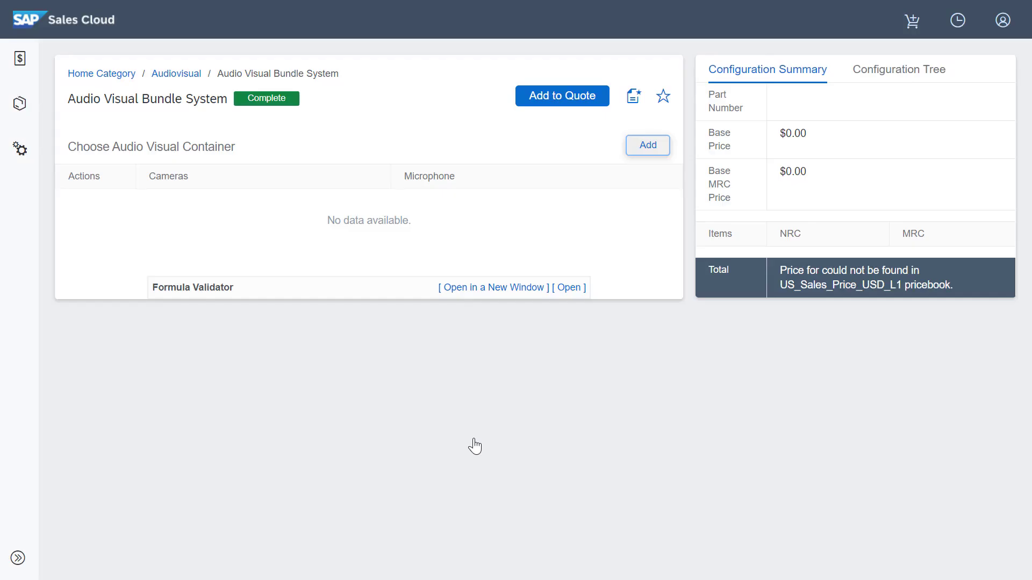
left_click(647, 145)
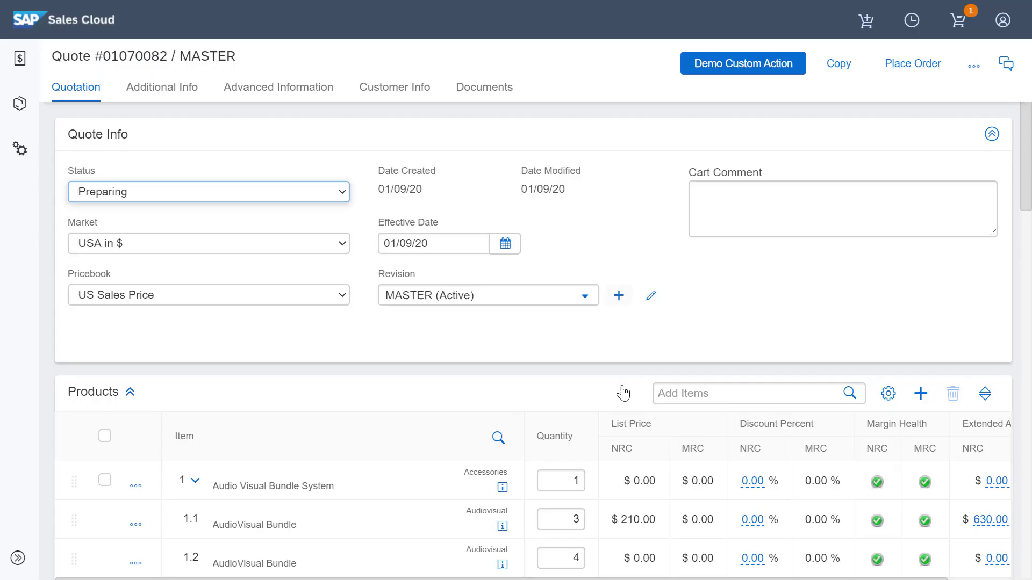
scroll(631, 438, "down", 3)
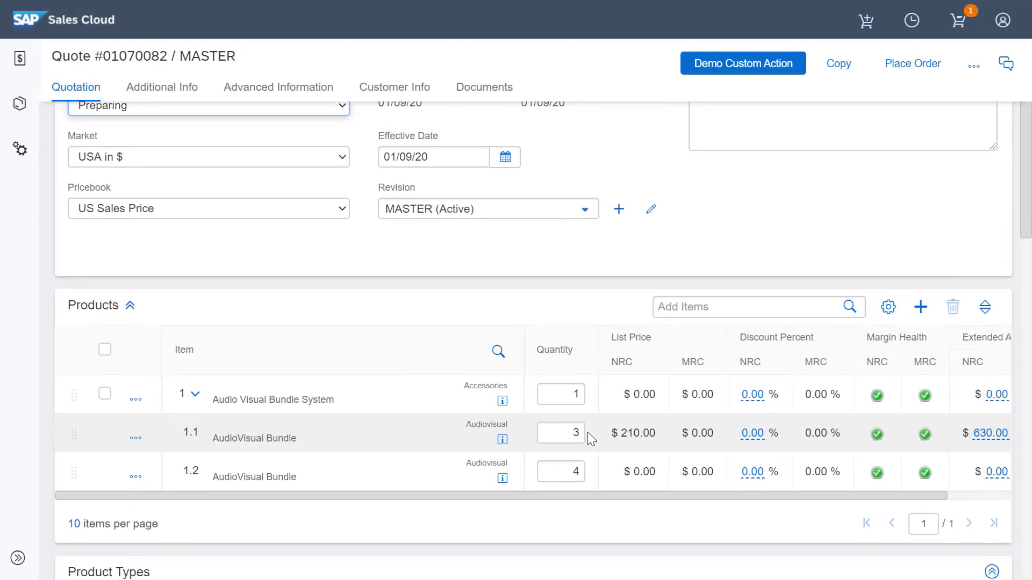
scroll(863, 373, "down", 7)
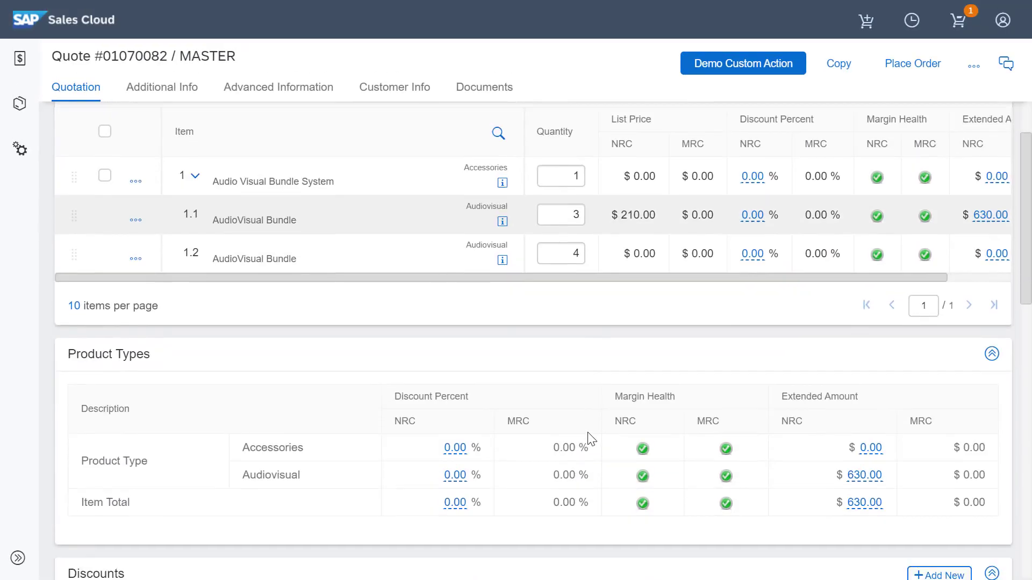
scroll(588, 432, "down", 10)
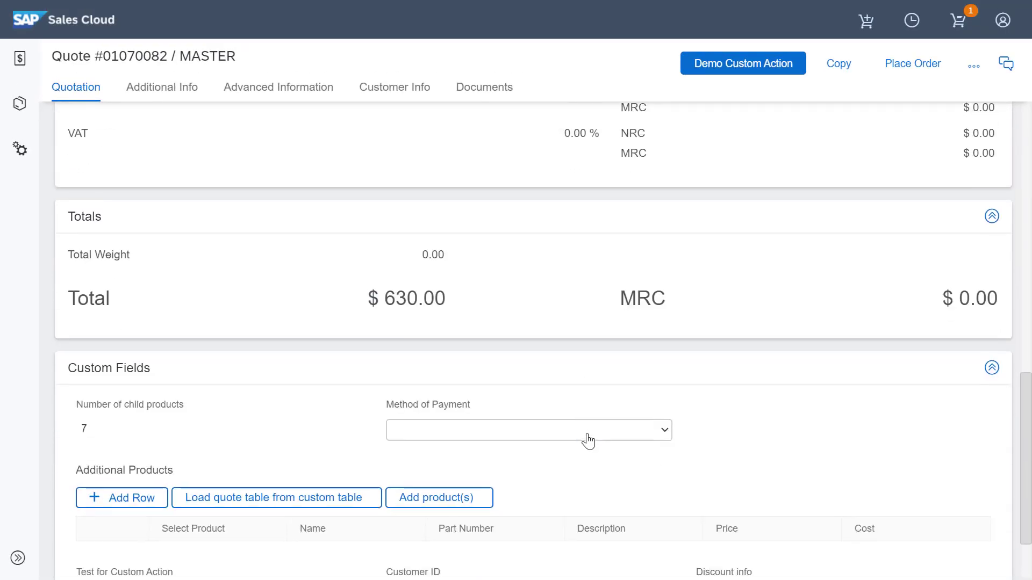